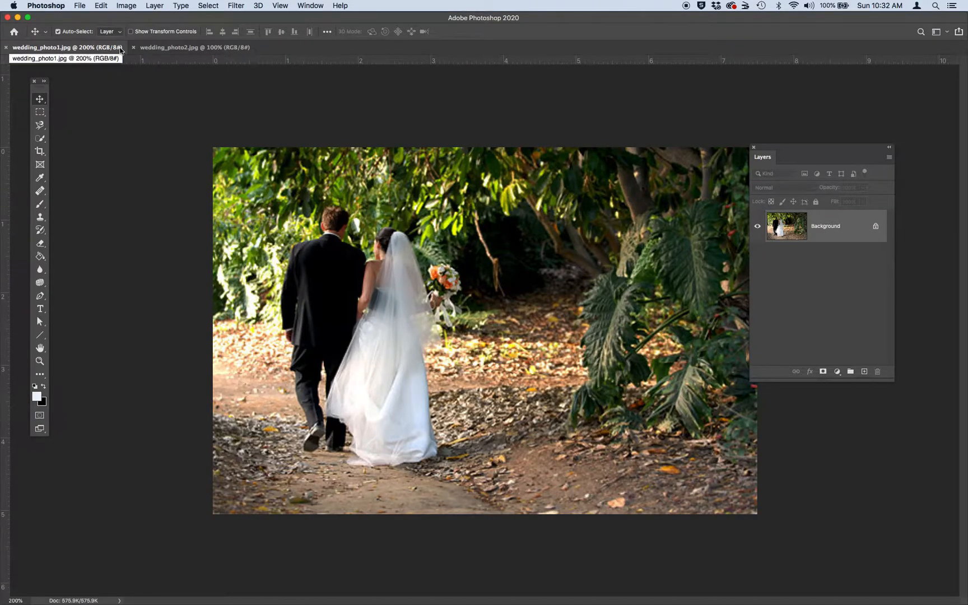
- Arrange wedding_photo1.jpg and wedding_photo2.jpg side by side in a 2-up Vertical layout
left_click(179, 49)
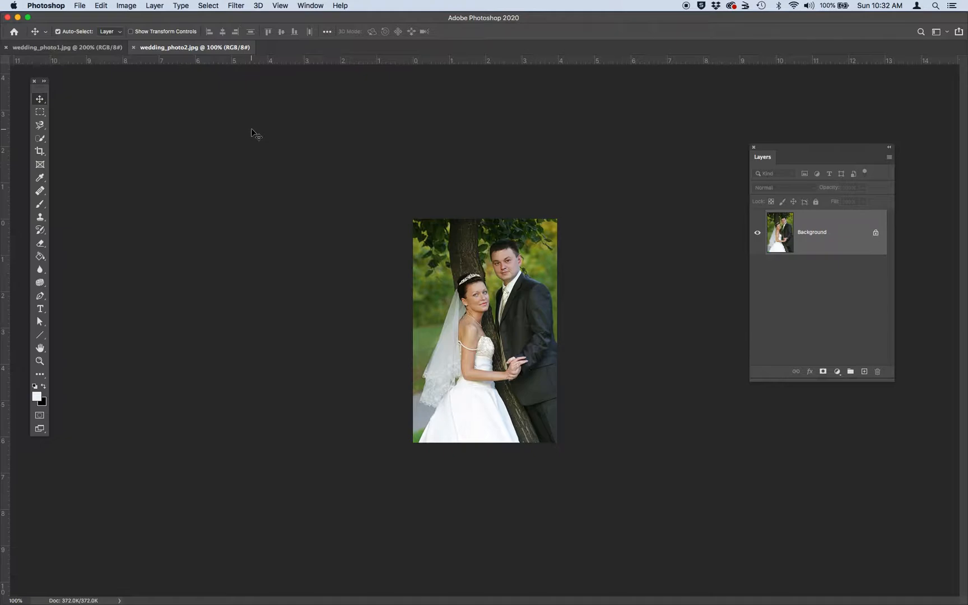
left_click(308, 7)
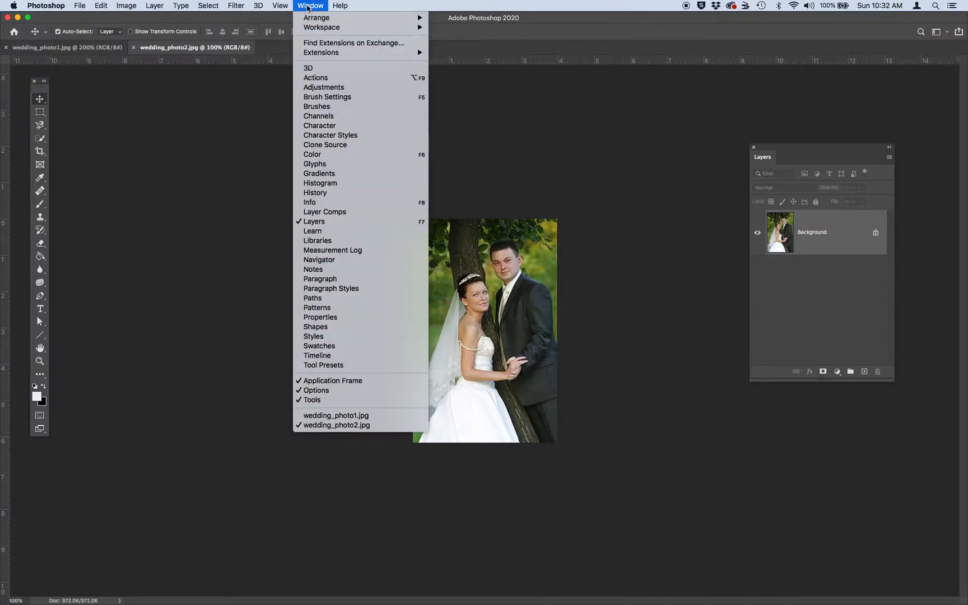
mouse_move(313, 18)
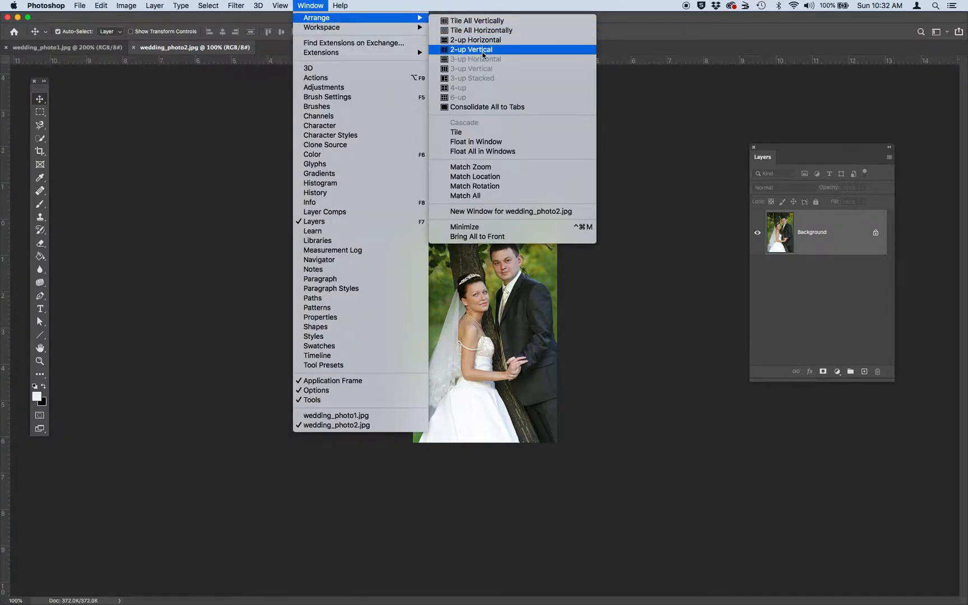
left_click(483, 50)
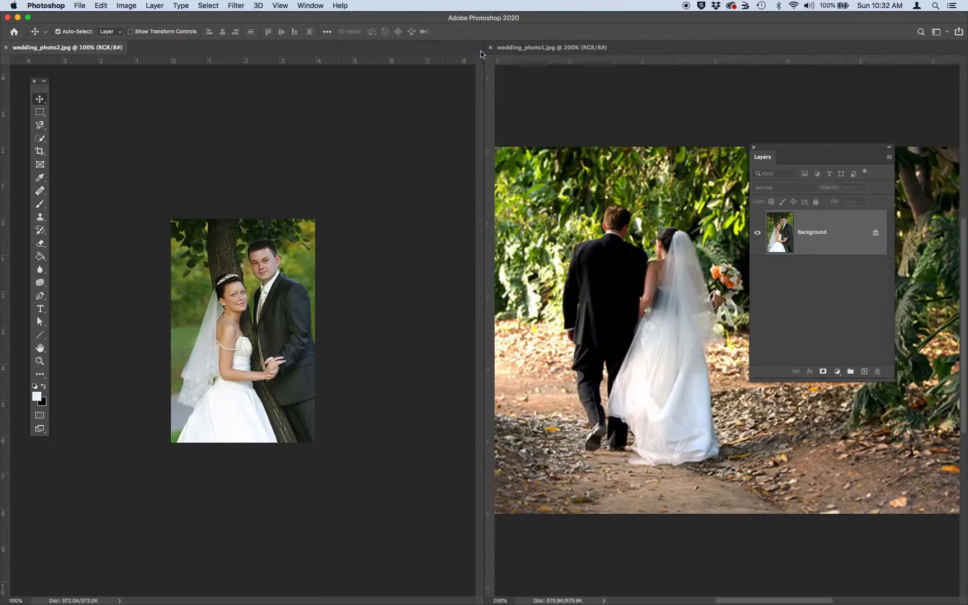
- Copy the wedding_photo2.jpg image into wedding_photo1.jpg as a new layer and close wedding_photo2.jpg
left_click(531, 47)
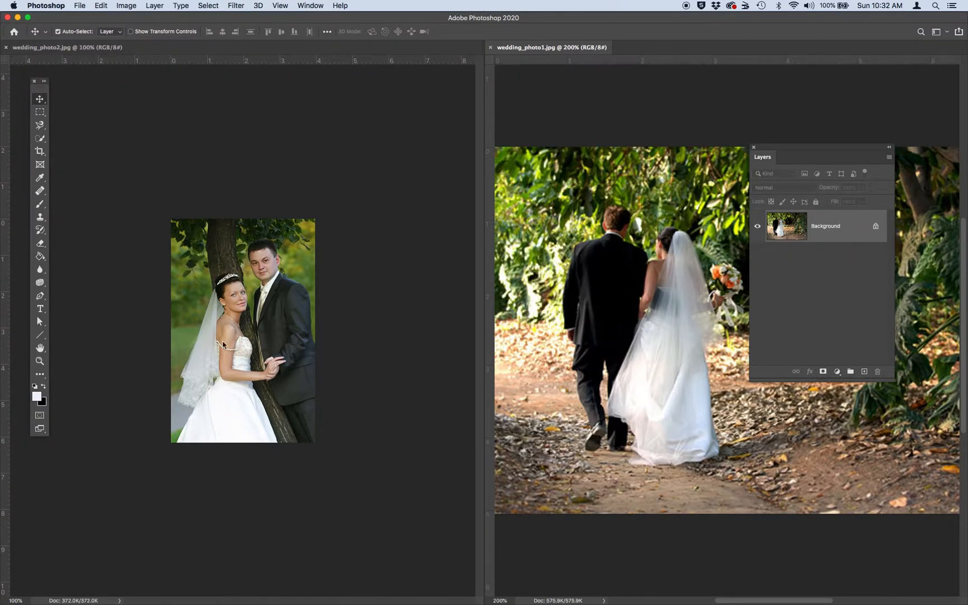
left_click(80, 58)
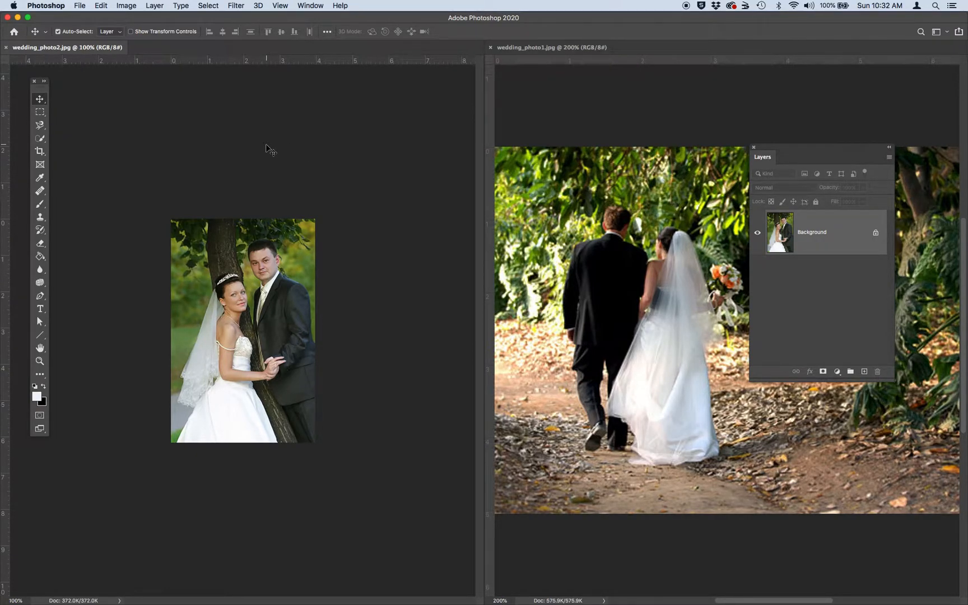
left_click_drag(787, 153, 840, 370)
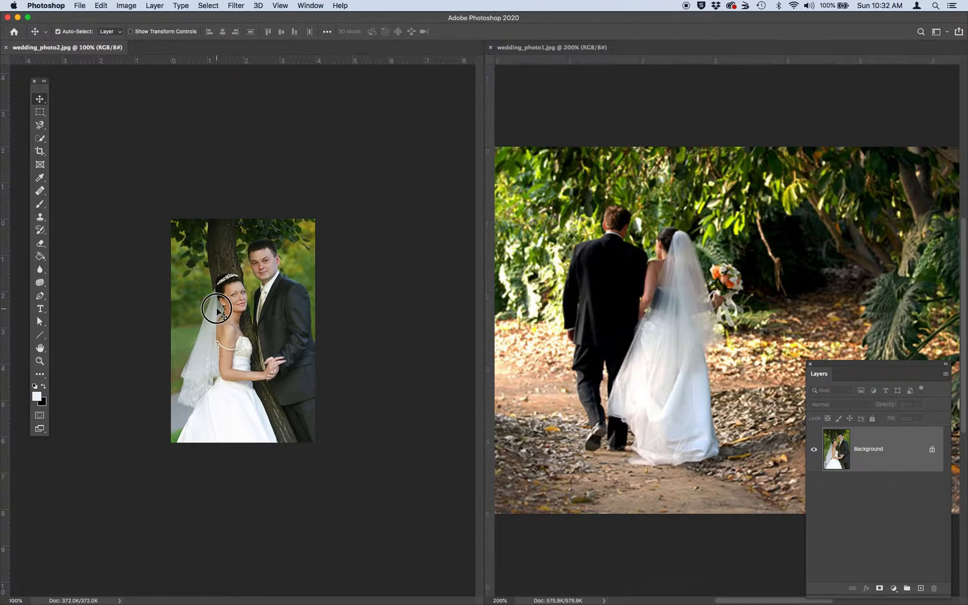
left_click_drag(218, 313, 686, 299)
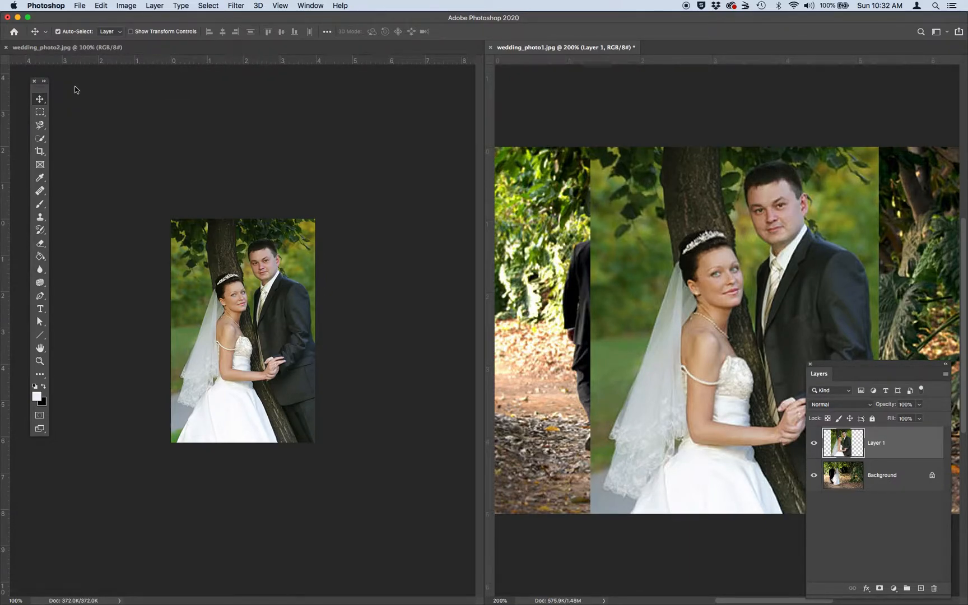
left_click(7, 48)
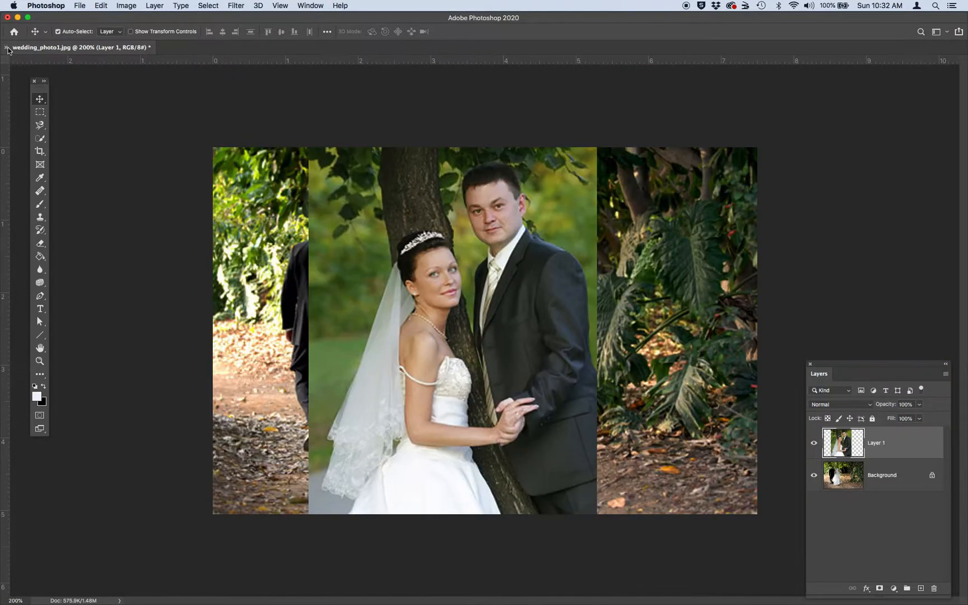
- Move the added photo flush with the canvas's right edge and rename its layer Couple
left_click_drag(432, 356, 589, 357)
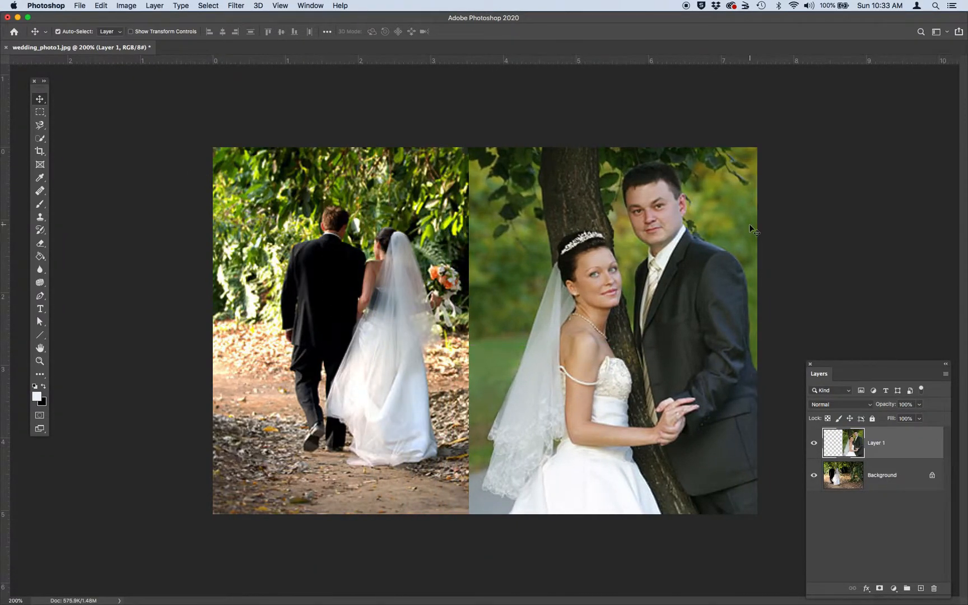
left_click_drag(841, 368, 808, 165)
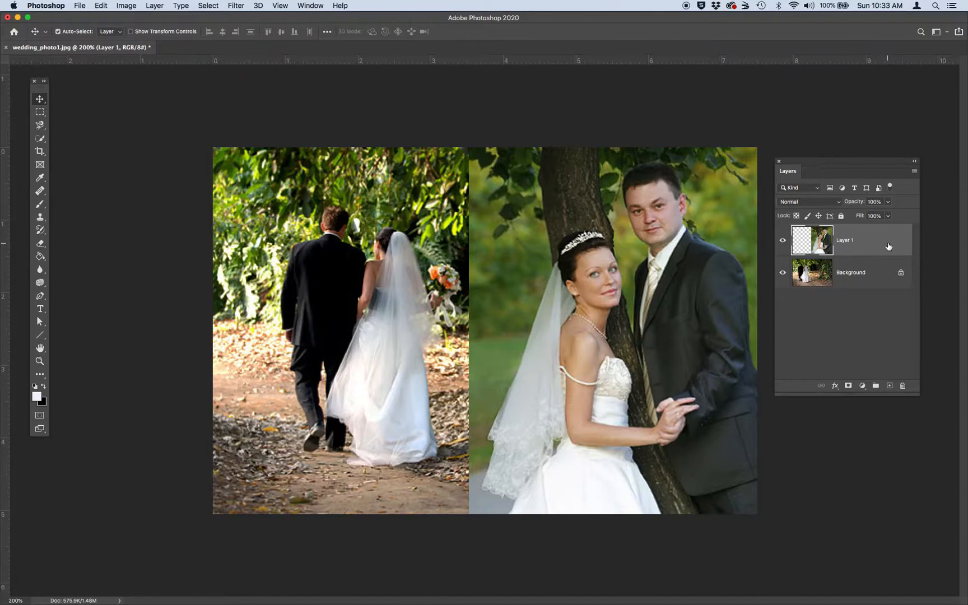
double_click(848, 244)
type("Couple")
left_click(854, 301)
- Add a Reveal All layer mask to the Couple layer
left_click(874, 244)
left_click(159, 7)
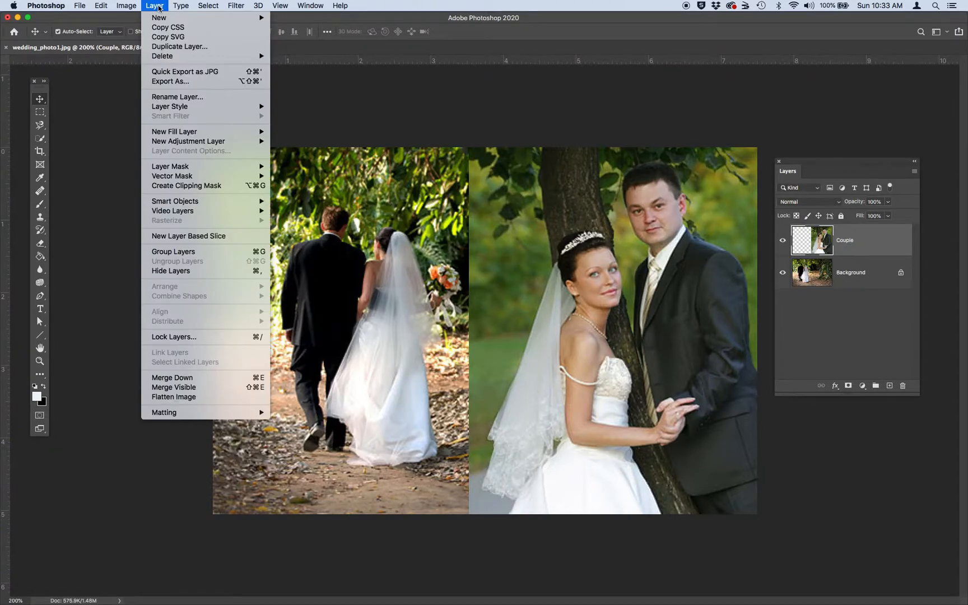
mouse_move(181, 170)
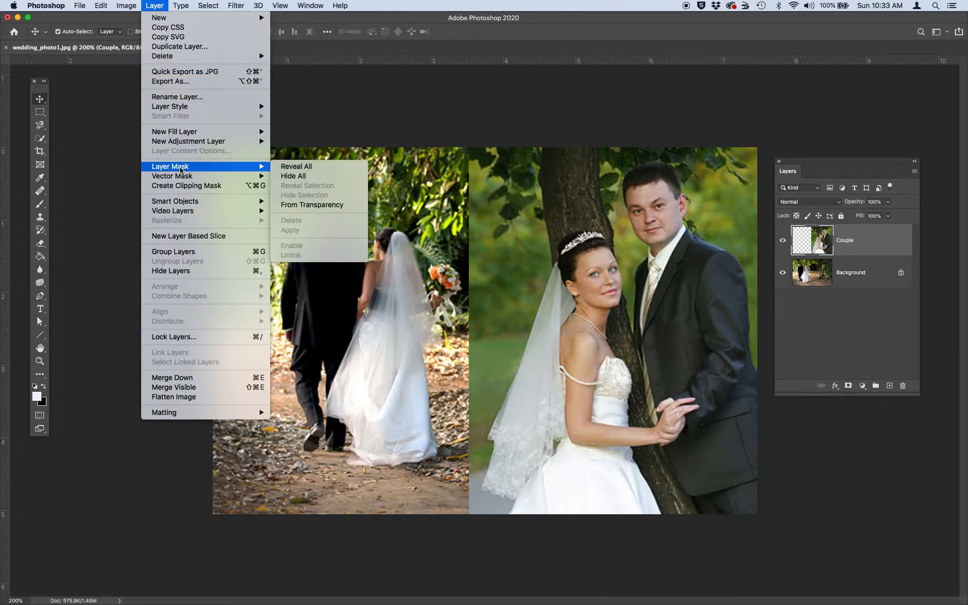
left_click(320, 168)
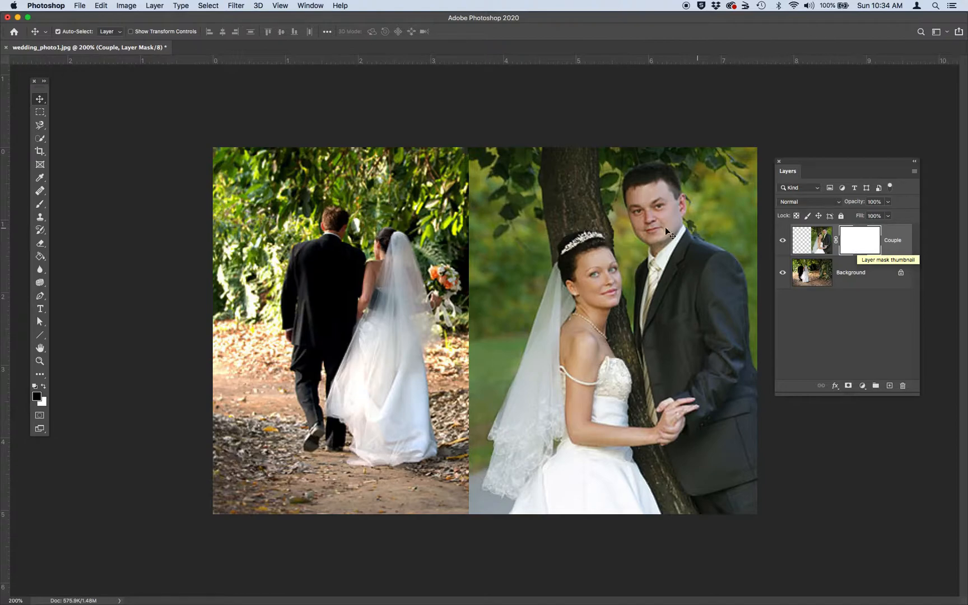
- Set up the Brush tool with a size of 60 px and an opacity of 70%
left_click(39, 206)
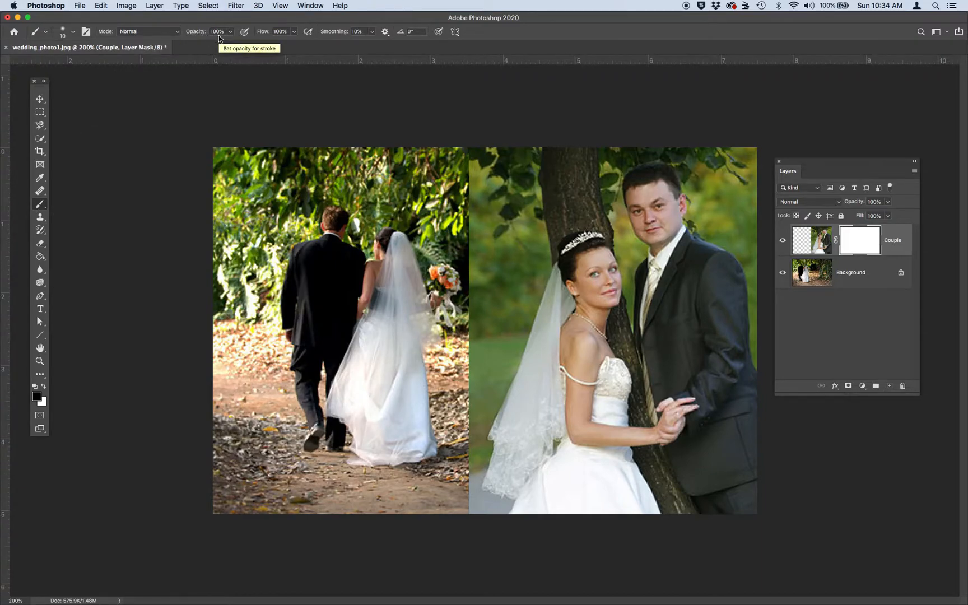
left_click(73, 34)
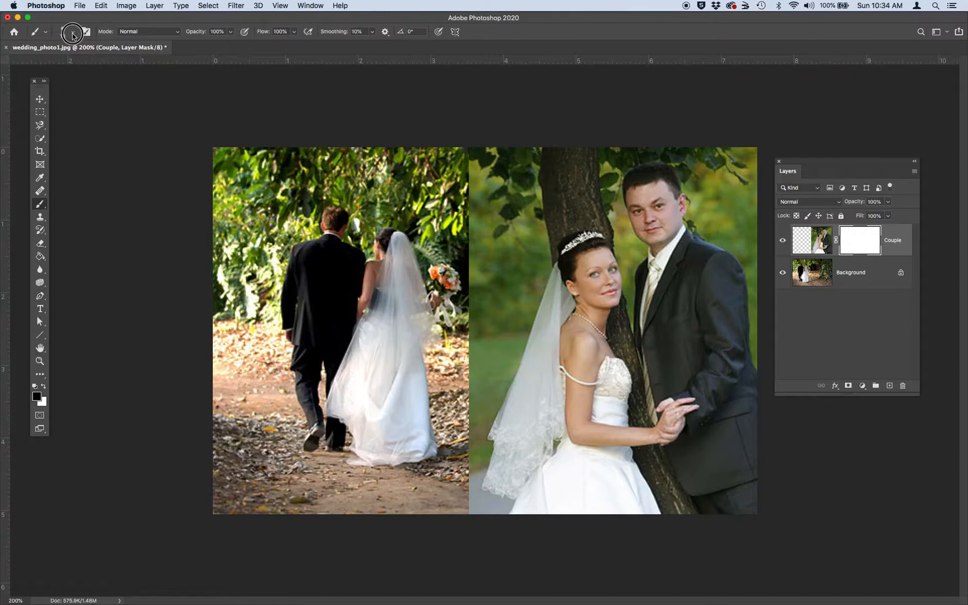
left_click(98, 51)
left_click_drag(97, 50, 87, 48)
type("60")
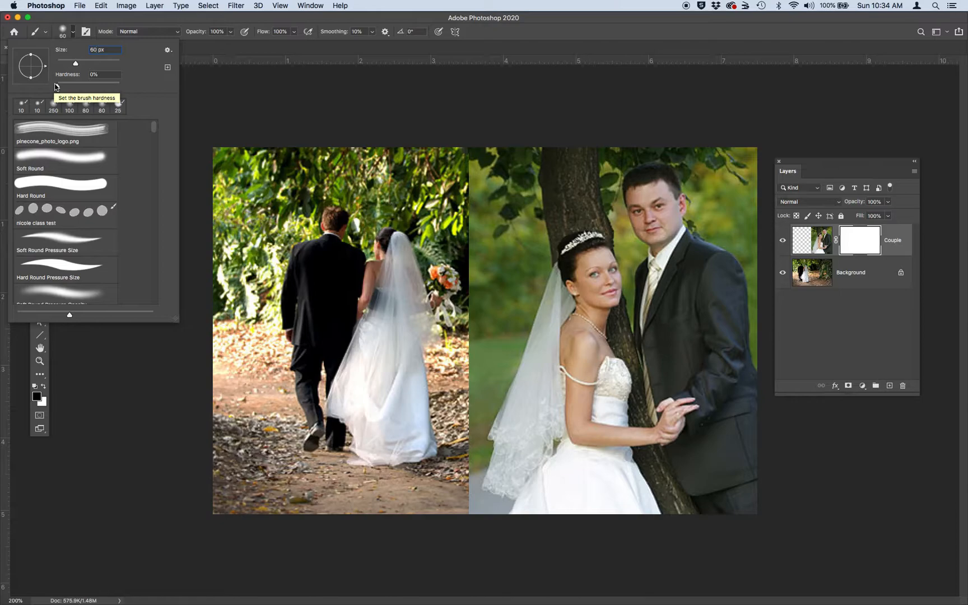
left_click(230, 34)
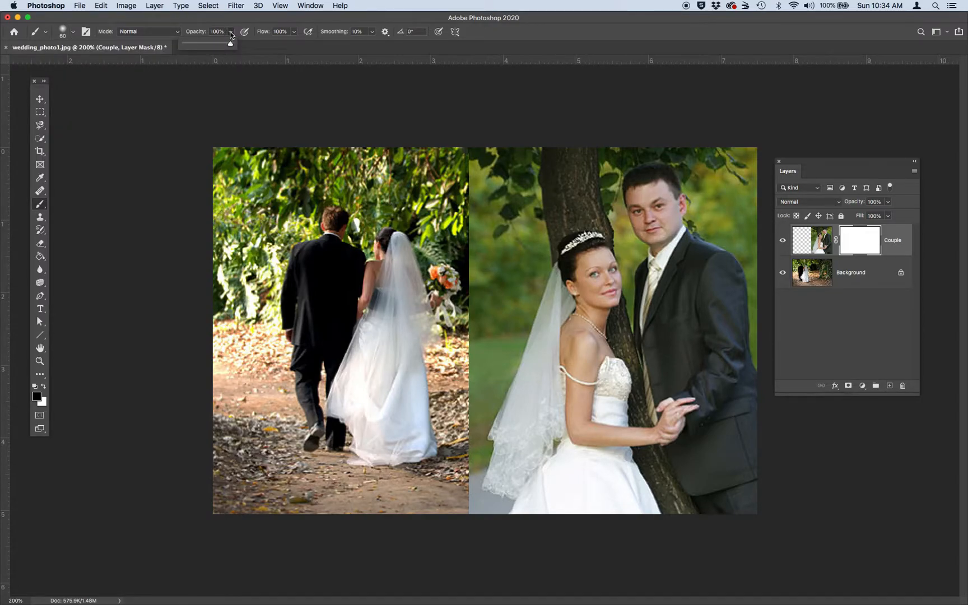
left_click(224, 31)
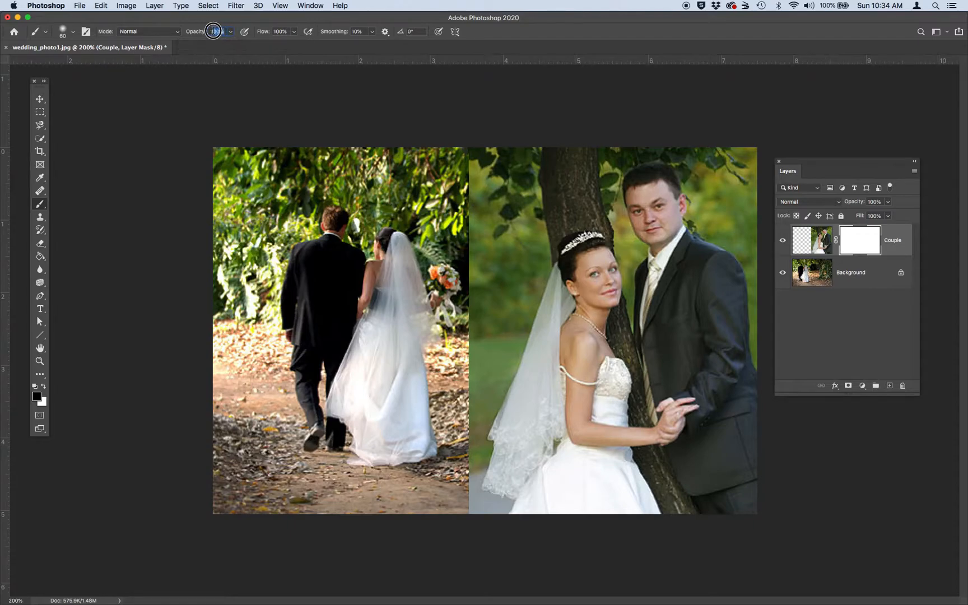
type("70")
left_click(193, 37)
- Paint black on the Couple layer's mask along the photo's left edge and upper background to blend it into the forest
mouse_move(506, 147)
left_mouse_down()
mouse_move(463, 214)
mouse_move(552, 161)
mouse_move(484, 241)
mouse_move(468, 313)
mouse_move(548, 187)
mouse_move(549, 202)
mouse_move(466, 378)
mouse_move(471, 229)
mouse_move(473, 343)
mouse_move(454, 470)
left_mouse_up()
mouse_move(451, 422)
left_mouse_down()
mouse_move(551, 166)
mouse_move(479, 264)
mouse_move(470, 368)
mouse_move(476, 177)
mouse_move(488, 219)
mouse_move(471, 341)
mouse_move(543, 193)
mouse_move(579, 181)
mouse_move(519, 249)
mouse_move(504, 367)
mouse_move(468, 409)
mouse_move(449, 492)
mouse_move(454, 512)
mouse_move(476, 518)
mouse_move(465, 307)
left_mouse_up()
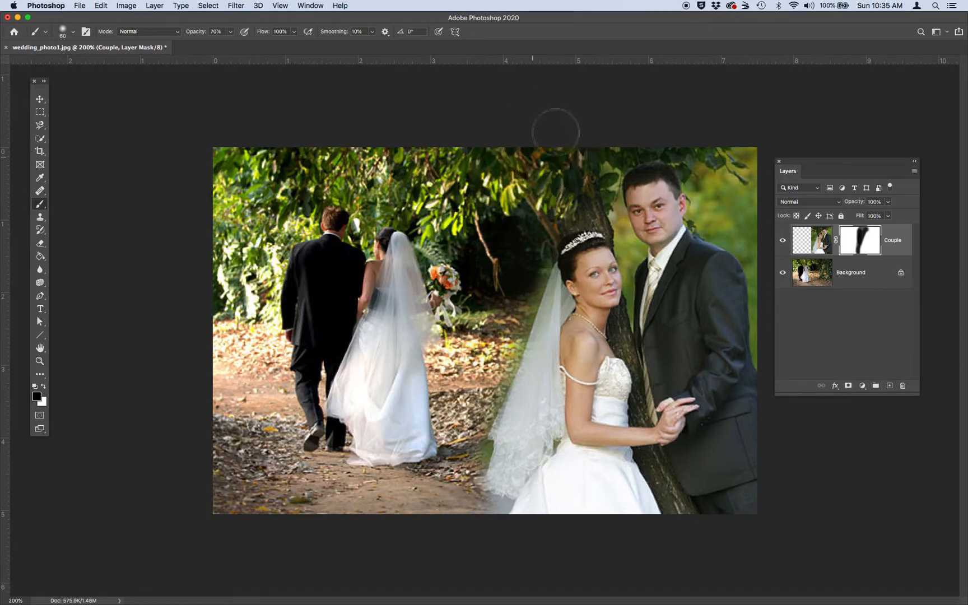
mouse_move(715, 144)
left_mouse_down()
mouse_move(713, 180)
mouse_move(730, 207)
mouse_move(738, 146)
mouse_move(735, 192)
mouse_move(718, 204)
mouse_move(752, 232)
mouse_move(725, 199)
mouse_move(725, 160)
mouse_move(655, 126)
mouse_move(607, 149)
left_mouse_up()
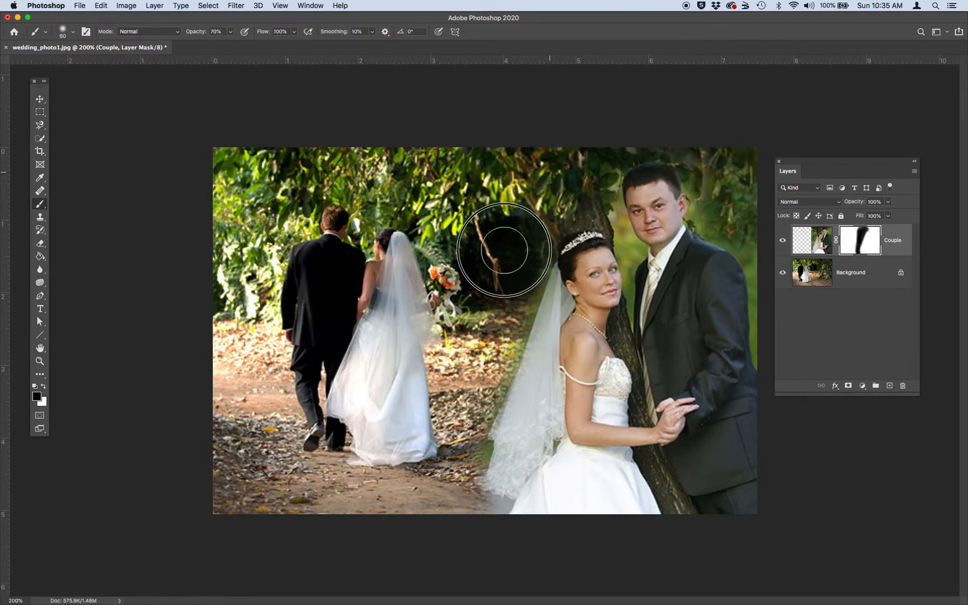
mouse_move(739, 168)
left_mouse_down()
mouse_move(734, 215)
mouse_move(706, 173)
mouse_move(748, 232)
mouse_move(730, 192)
mouse_move(743, 175)
left_mouse_up()
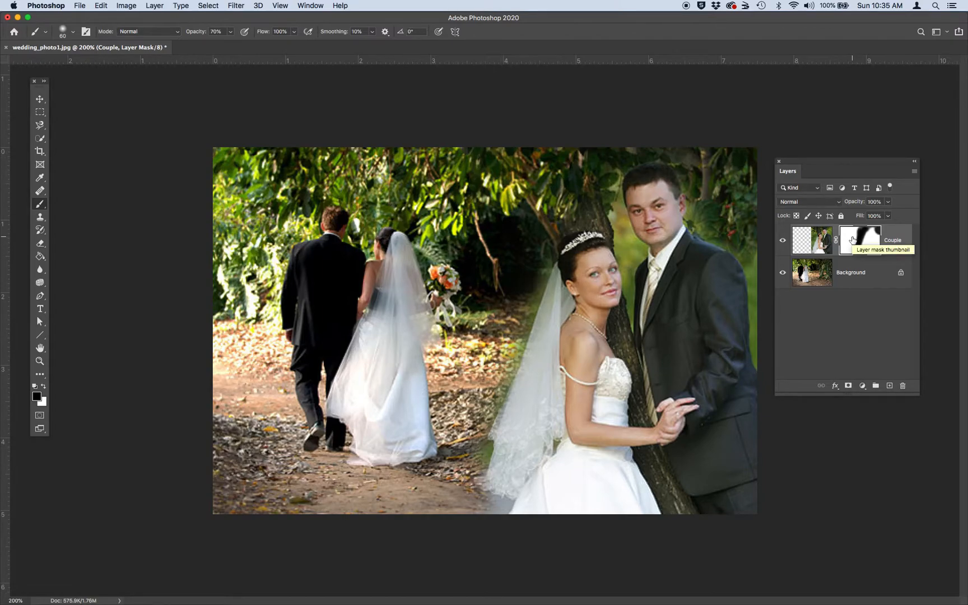
- Delete the Couple layer's mask without applying it, and add a Hide All mask to the layer
left_click_drag(852, 239, 902, 386)
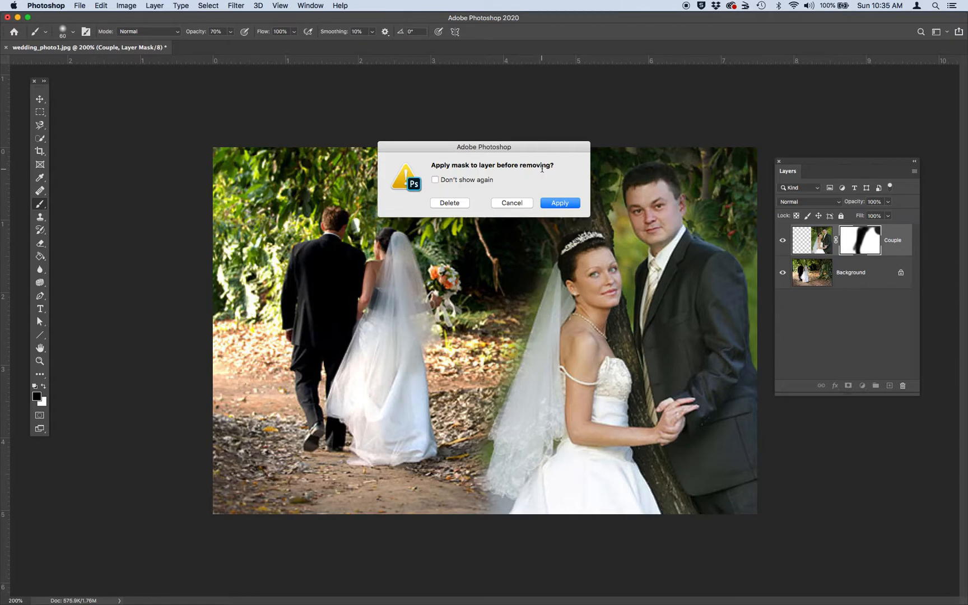
left_click(447, 203)
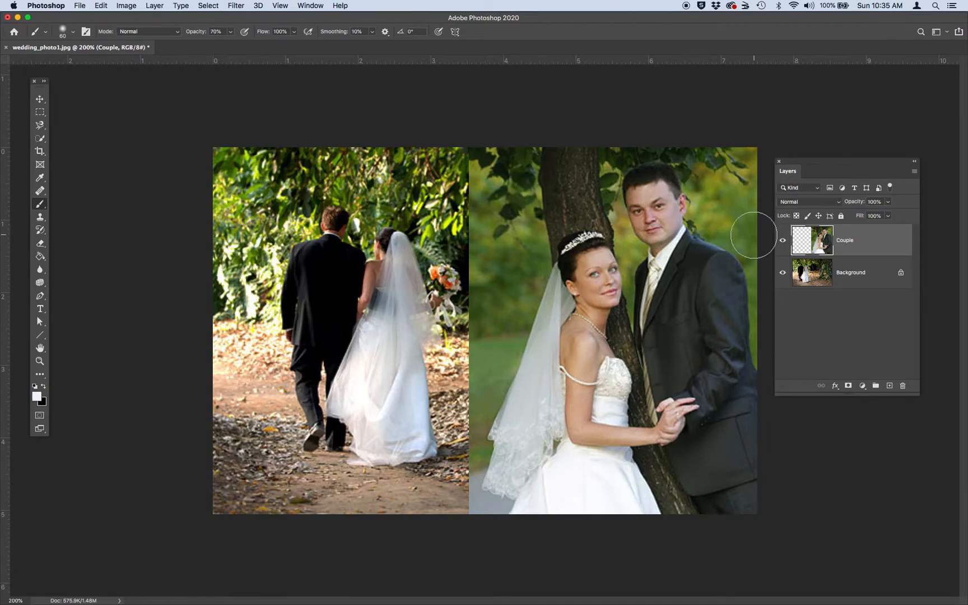
left_click(155, 5)
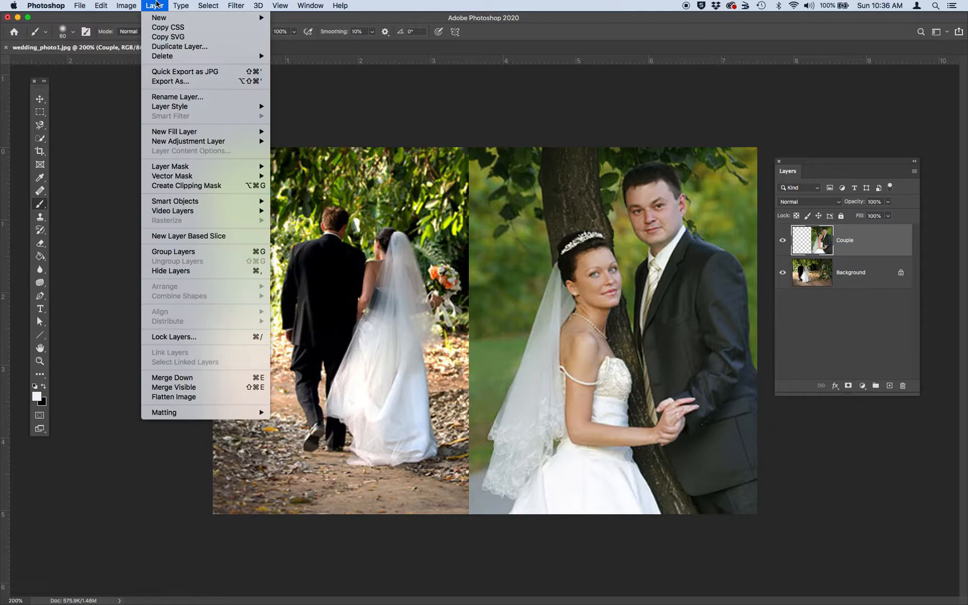
mouse_move(179, 167)
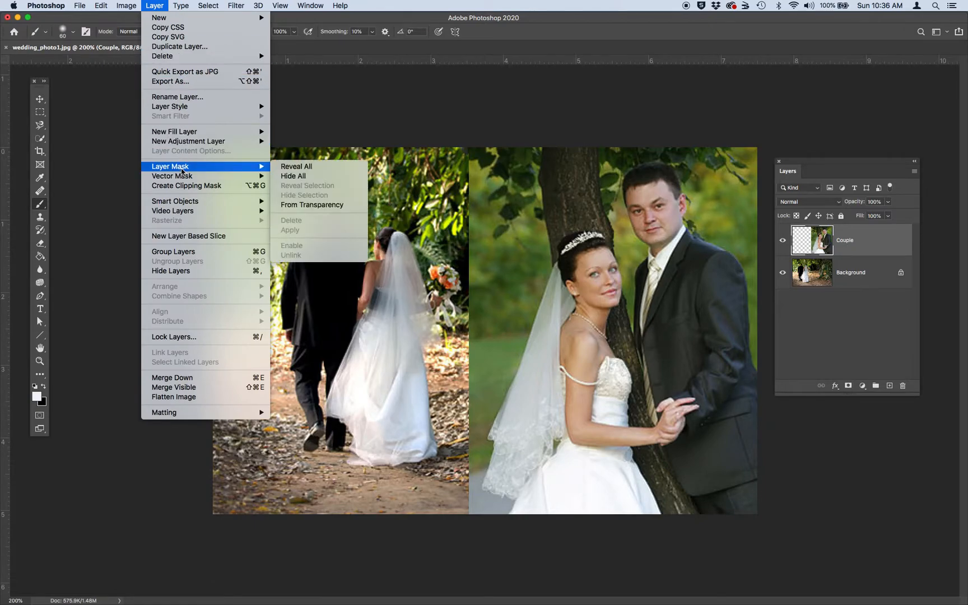
left_click(321, 179)
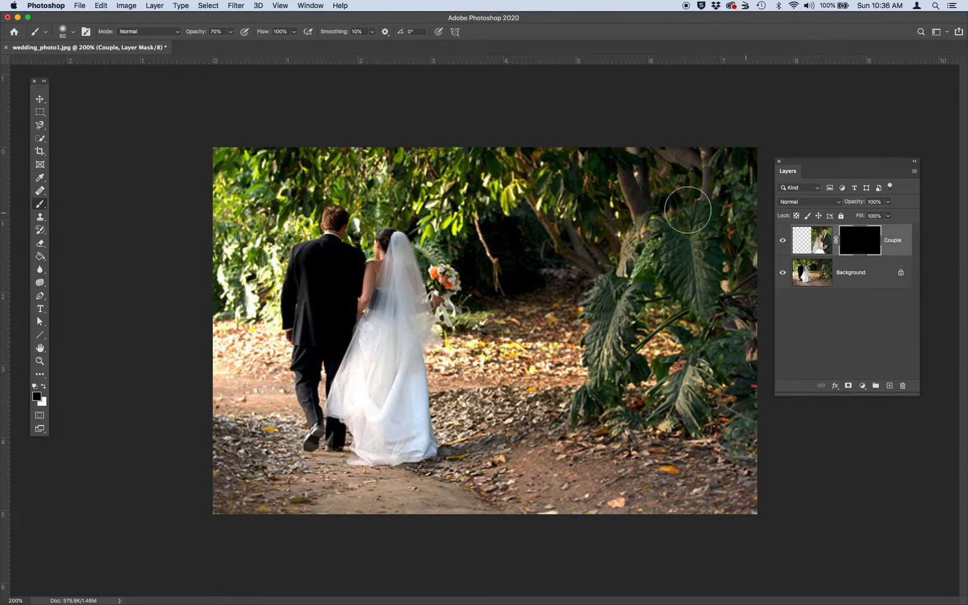
- Paint white on the Couple layer's mask with the 60 px soft brush to reveal the couple's faces and upper bodies
right_click(39, 204)
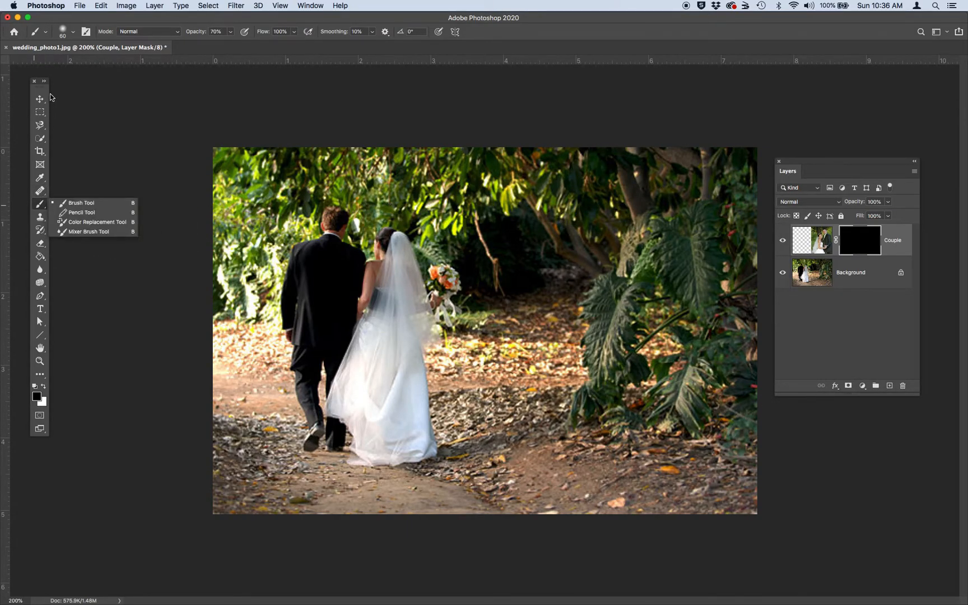
left_click(72, 33)
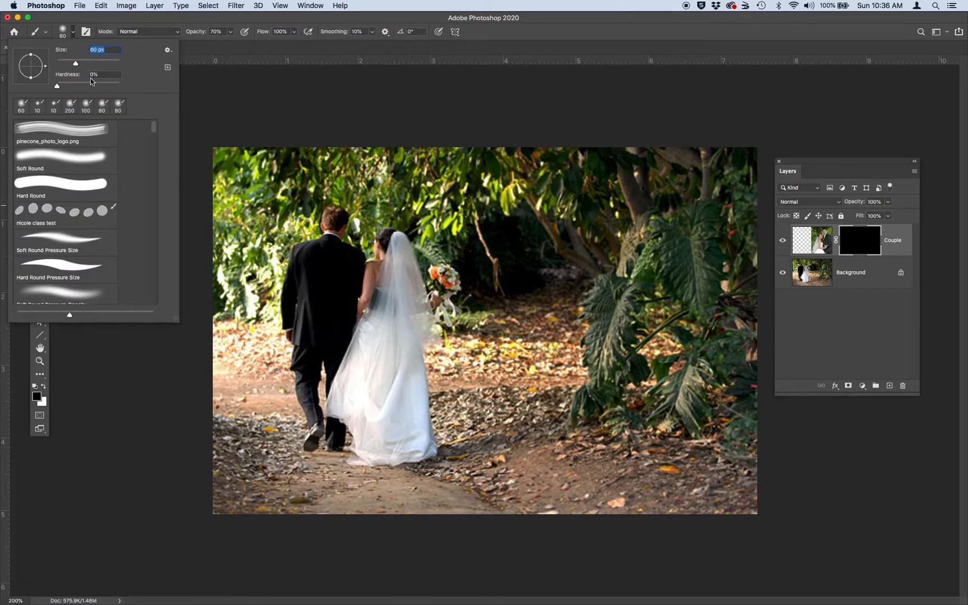
left_click(73, 36)
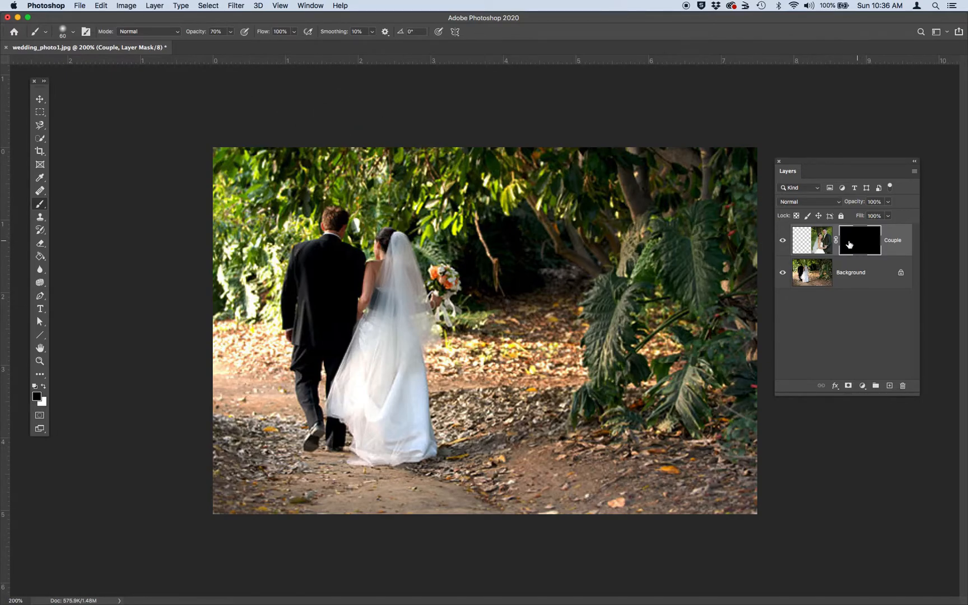
left_click(44, 388)
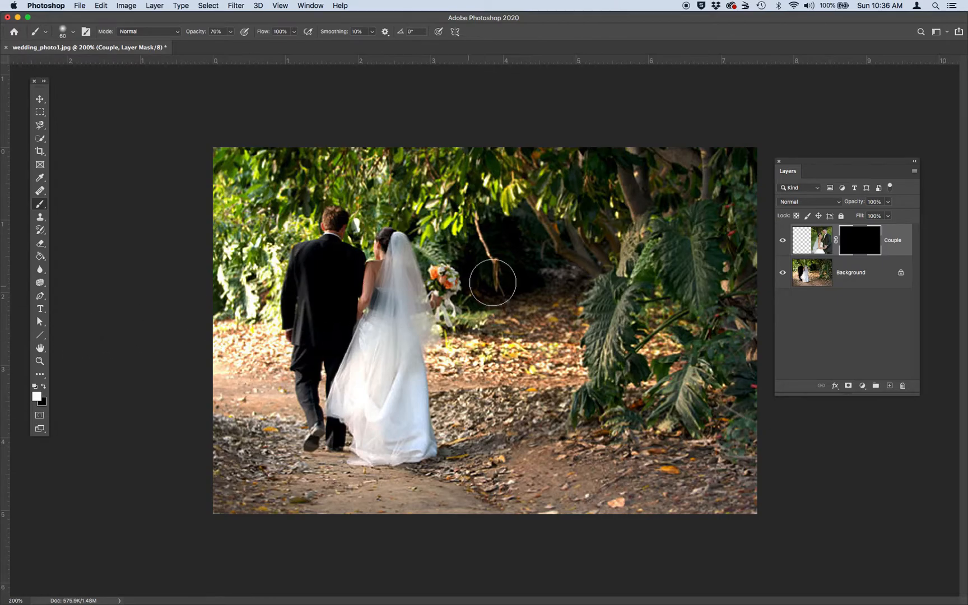
mouse_move(644, 258)
left_mouse_down()
mouse_move(624, 234)
mouse_move(647, 198)
mouse_move(692, 222)
mouse_move(686, 265)
mouse_move(641, 281)
mouse_move(598, 221)
mouse_move(617, 179)
mouse_move(692, 208)
mouse_move(685, 276)
mouse_move(616, 298)
mouse_move(572, 255)
mouse_move(601, 199)
mouse_move(680, 210)
mouse_move(691, 294)
mouse_move(629, 318)
mouse_move(569, 269)
mouse_move(598, 197)
mouse_move(680, 200)
mouse_move(698, 297)
mouse_move(624, 328)
mouse_move(564, 281)
left_mouse_up()
mouse_move(655, 272)
left_mouse_down()
mouse_move(618, 191)
mouse_move(674, 236)
mouse_move(610, 289)
mouse_move(611, 207)
mouse_move(680, 256)
mouse_move(650, 288)
mouse_move(670, 236)
mouse_move(600, 236)
mouse_move(603, 308)
mouse_move(700, 256)
mouse_move(638, 197)
mouse_move(599, 251)
mouse_move(675, 294)
mouse_move(694, 201)
mouse_move(604, 191)
mouse_move(574, 265)
mouse_move(642, 327)
mouse_move(706, 290)
mouse_move(688, 206)
mouse_move(607, 188)
mouse_move(563, 228)
mouse_move(568, 309)
mouse_move(627, 339)
mouse_move(691, 328)
mouse_move(721, 260)
mouse_move(687, 186)
mouse_move(600, 174)
mouse_move(555, 234)
mouse_move(564, 312)
mouse_move(632, 352)
mouse_move(715, 310)
mouse_move(717, 212)
mouse_move(621, 172)
mouse_move(556, 227)
mouse_move(572, 329)
mouse_move(627, 355)
mouse_move(689, 347)
mouse_move(726, 265)
mouse_move(681, 204)
left_mouse_up()
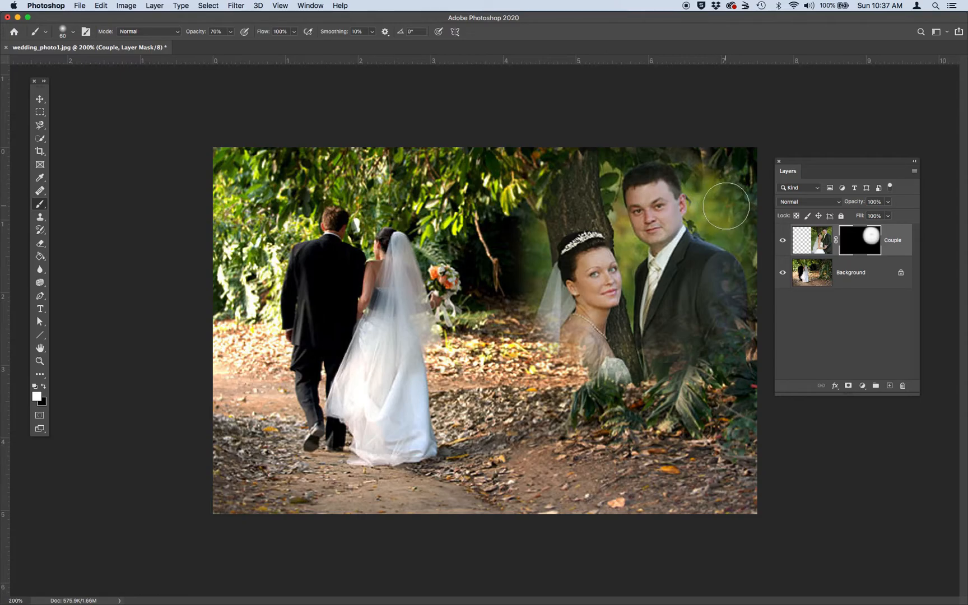
- Paint black on the Couple layer's mask to hide the leftover background around the couple's heads and beside the veil
left_click(44, 387)
mouse_move(722, 180)
left_mouse_down()
mouse_move(747, 223)
mouse_move(719, 201)
mouse_move(714, 176)
mouse_move(729, 213)
mouse_move(742, 215)
mouse_move(734, 197)
left_mouse_up()
mouse_move(585, 172)
left_mouse_down()
mouse_move(523, 238)
mouse_move(508, 291)
mouse_move(551, 200)
mouse_move(515, 269)
mouse_move(519, 244)
mouse_move(579, 176)
mouse_move(536, 220)
mouse_move(511, 298)
mouse_move(513, 354)
left_mouse_up()
mouse_move(718, 183)
left_mouse_down()
mouse_move(734, 219)
mouse_move(718, 198)
mouse_move(733, 171)
mouse_move(721, 215)
mouse_move(713, 169)
mouse_move(722, 212)
mouse_move(706, 179)
left_mouse_up()
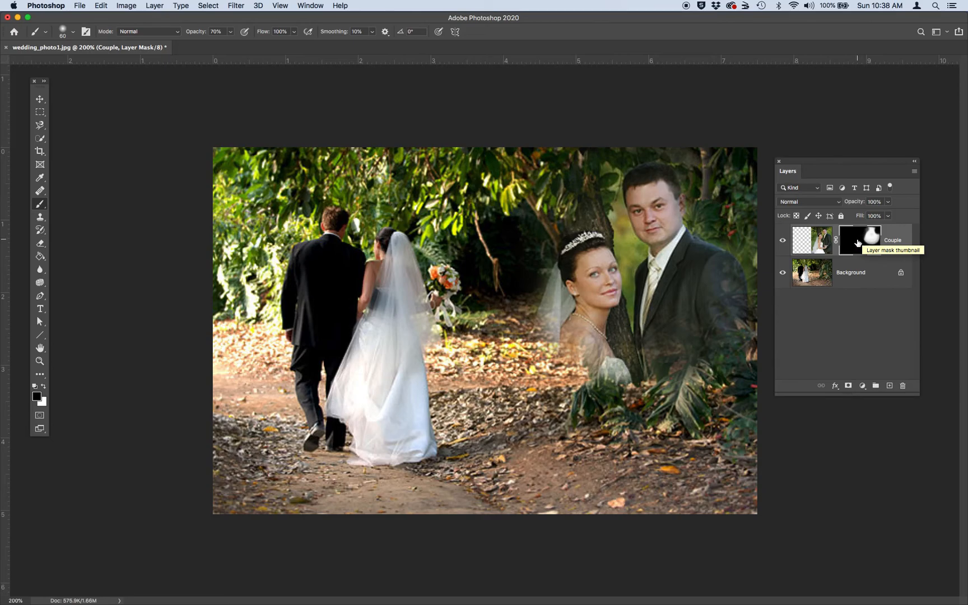
- Delete the Hide All mask from the Couple layer without applying it
left_click(857, 243)
left_click_drag(858, 243, 903, 386)
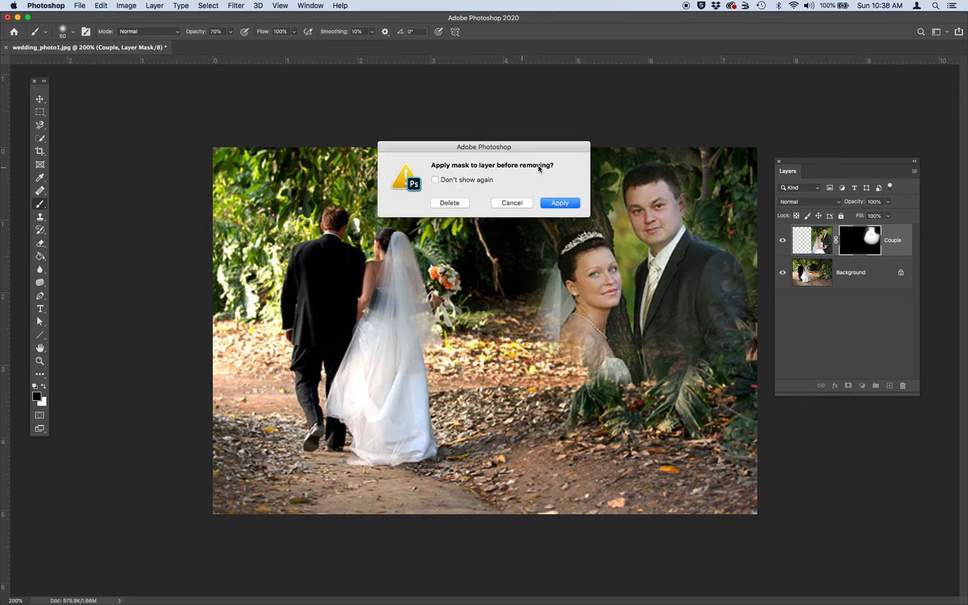
left_click(450, 203)
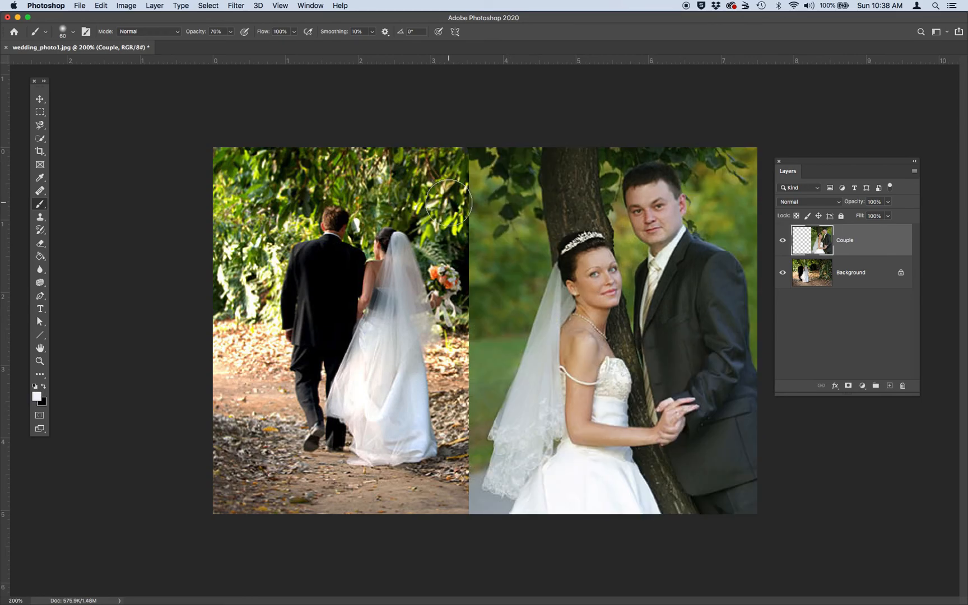